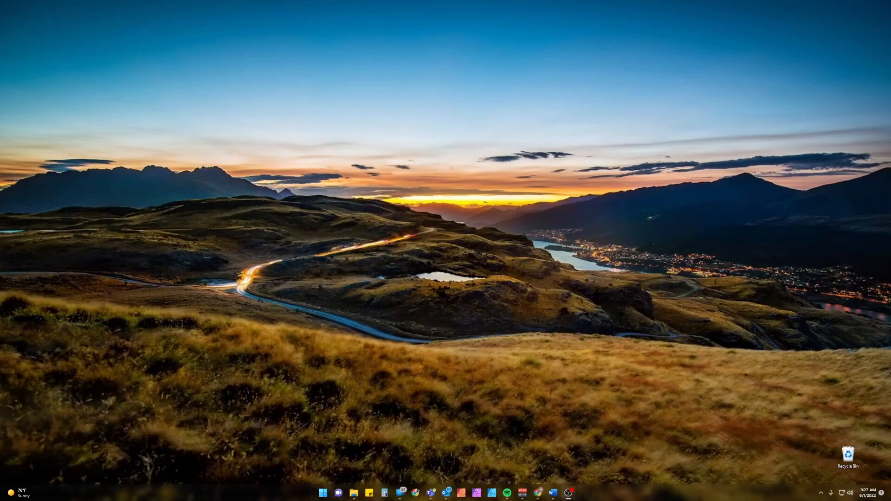
Step: Open the BK Technologies website, bktechnologies.com, in Chrome
{"action": "left_click", "coordinate": [538, 492]}
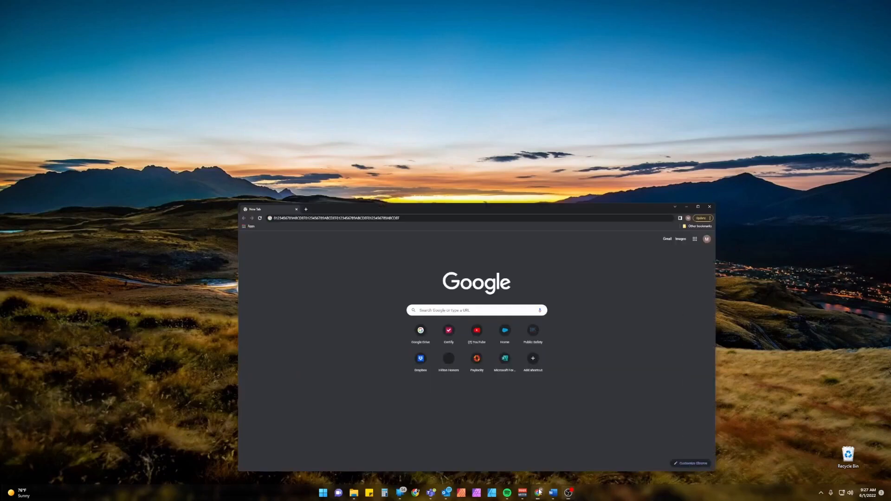
{"action": "left_click", "coordinate": [214, 118]}
{"action": "type", "text": "bktech"}
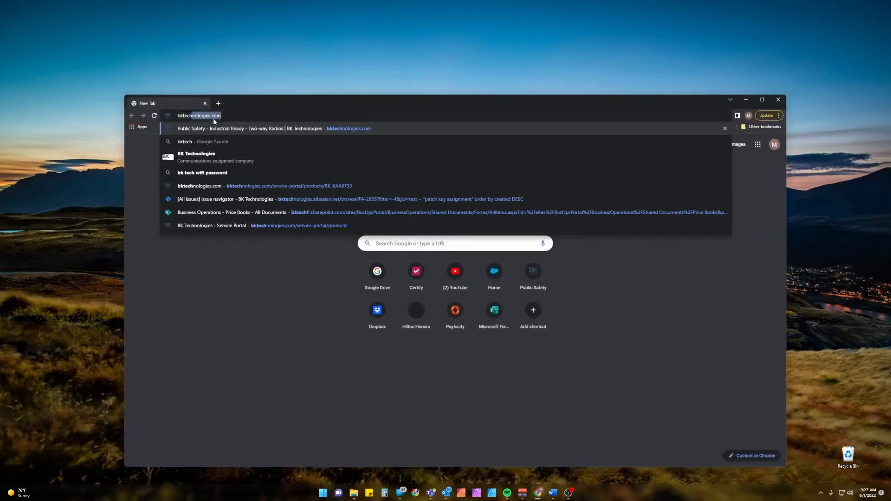
{"action": "key", "text": "Return"}
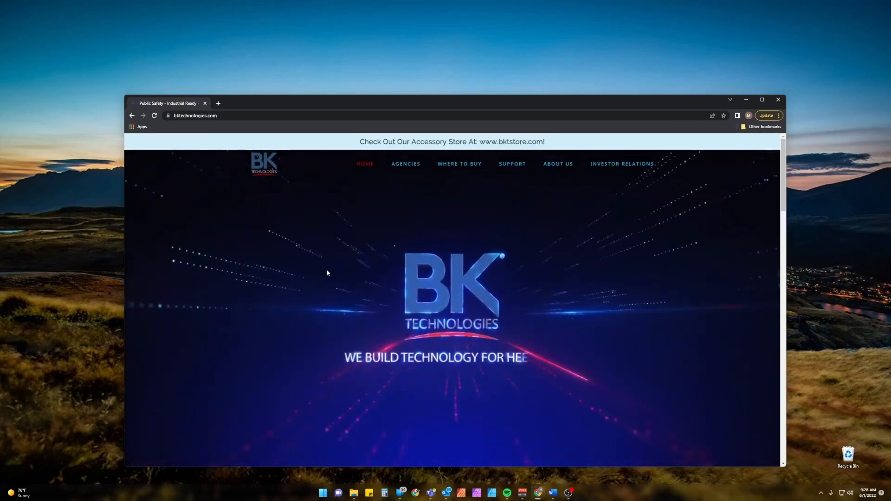
Step: Go to the site's Technical Support portal and dismiss the Notifications / Updates sign-up pop-up
{"action": "mouse_move", "coordinate": [511, 168]}
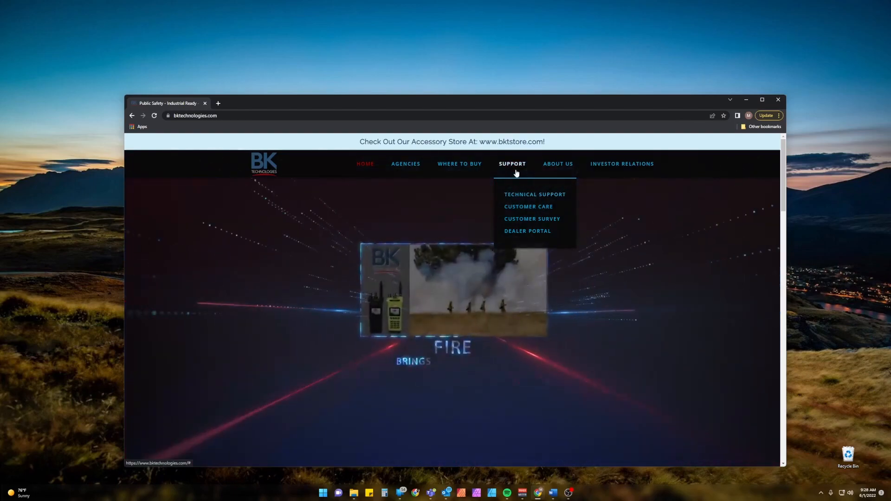
{"action": "left_click", "coordinate": [515, 194]}
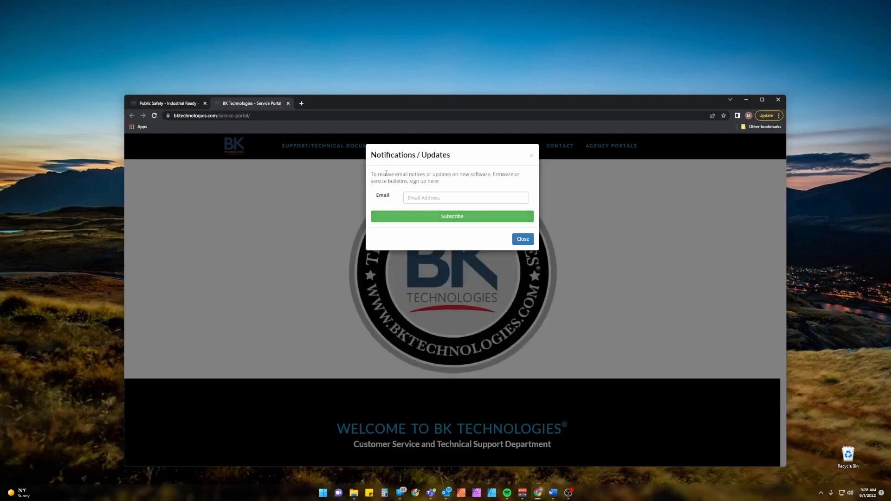
{"action": "left_click_drag", "start_coordinate": [447, 184], "coordinate": [371, 172]}
{"action": "left_click", "coordinate": [463, 188]}
{"action": "left_click", "coordinate": [524, 239]}
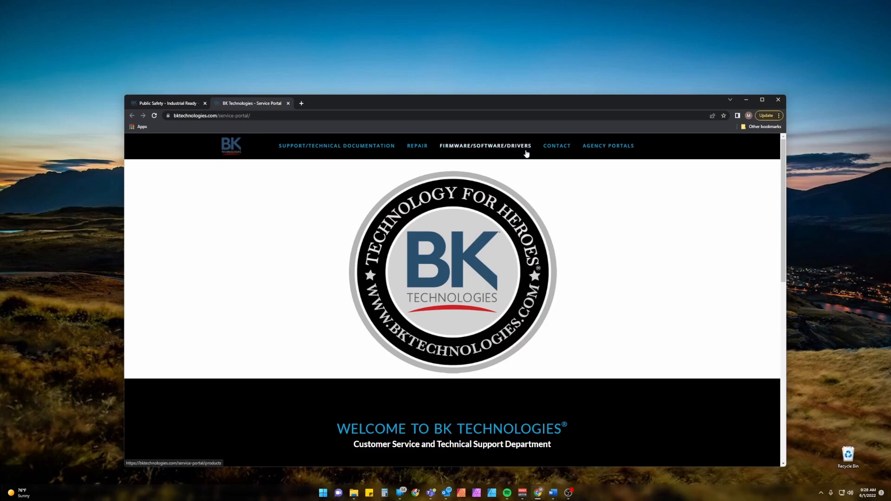
Step: Download the Windows USB driver package for the KNG-P Series (5000 Ch.) portables from the KNG Digital Radios software and firmware section
{"action": "left_click", "coordinate": [486, 148]}
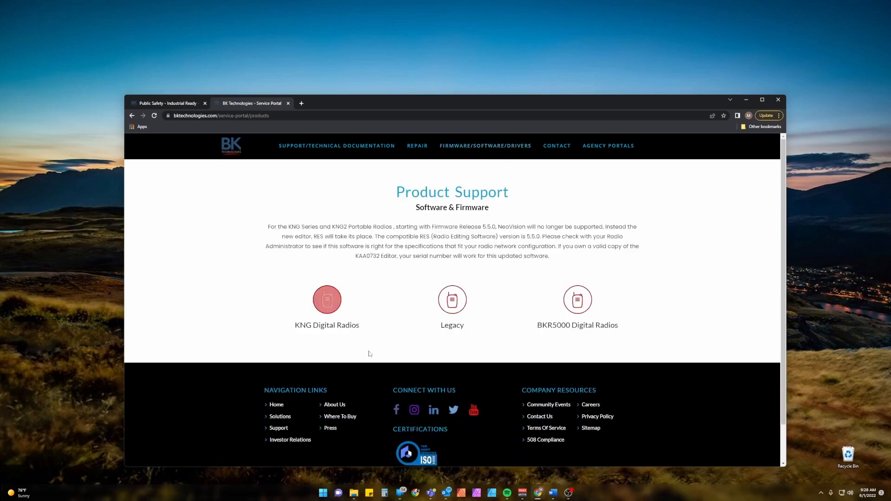
{"action": "left_click", "coordinate": [325, 308]}
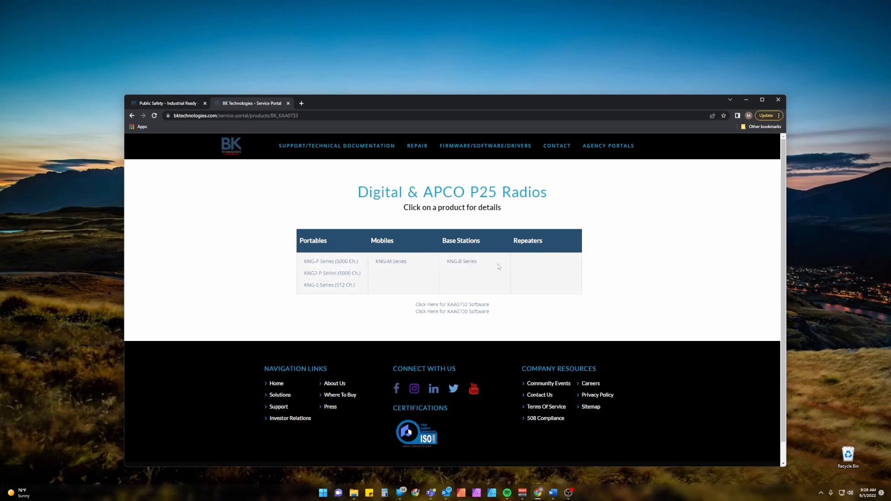
{"action": "left_click", "coordinate": [348, 263]}
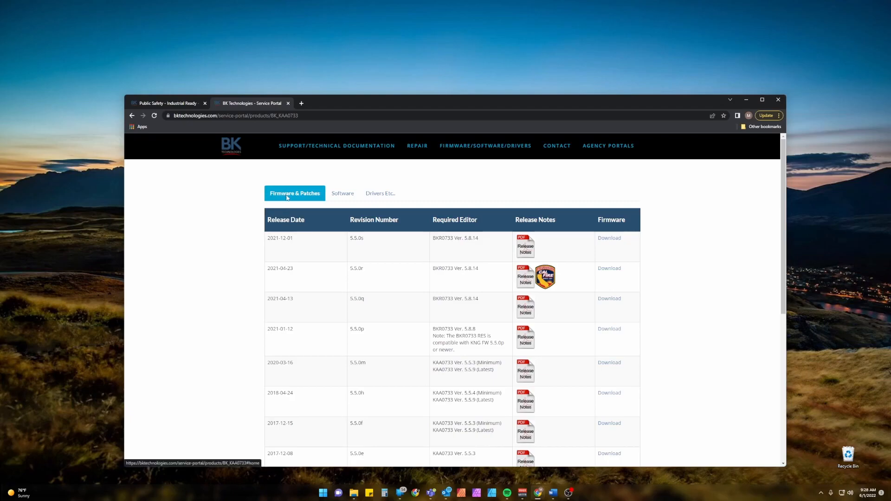
{"action": "left_click", "coordinate": [378, 195]}
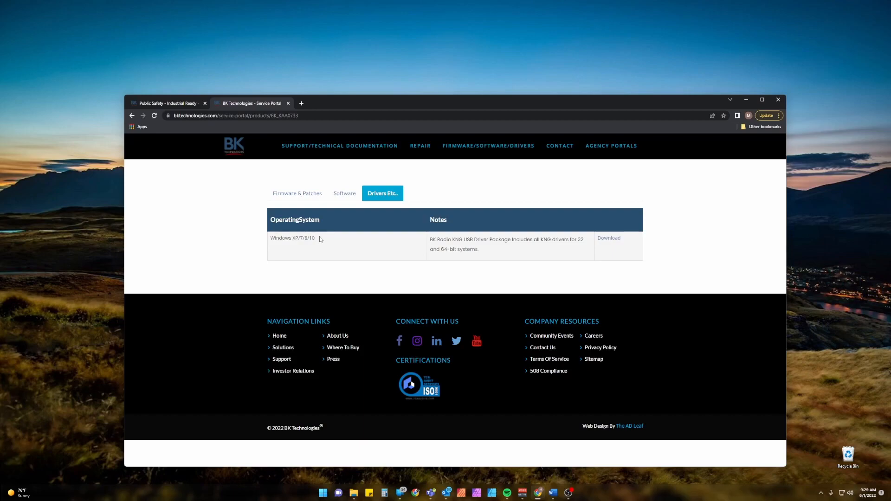
{"action": "left_click", "coordinate": [609, 239]}
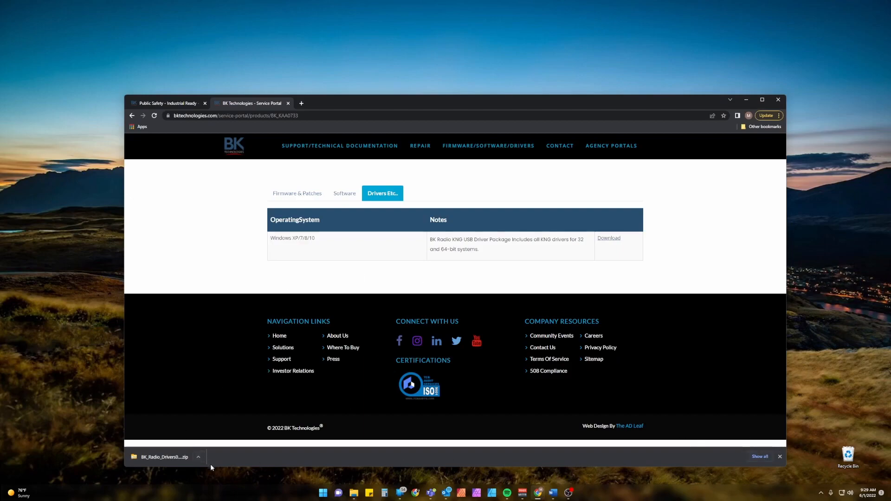
Step: Show the downloaded driver zip in its folder, and close that folder window
{"action": "left_click", "coordinate": [199, 457]}
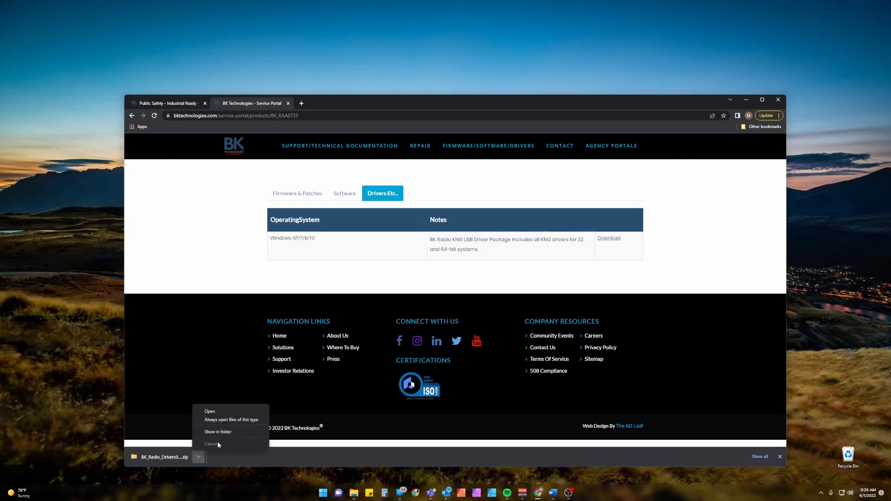
{"action": "left_click", "coordinate": [227, 432]}
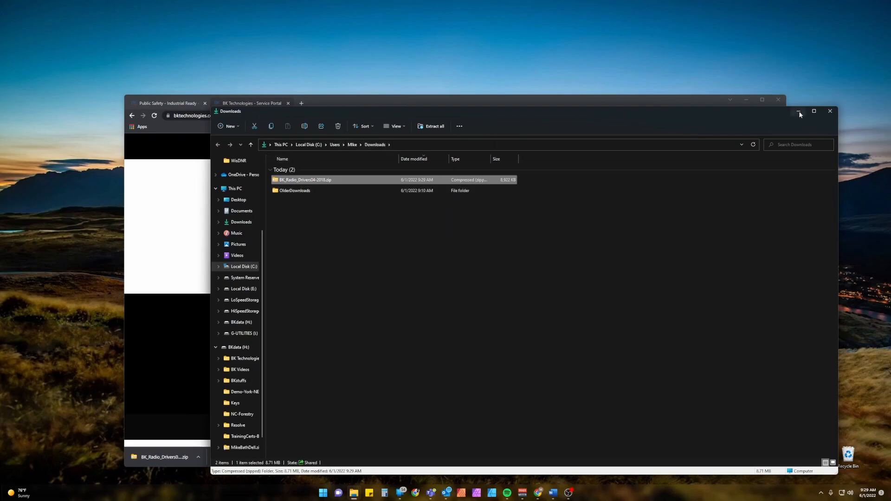
{"action": "left_click", "coordinate": [831, 112]}
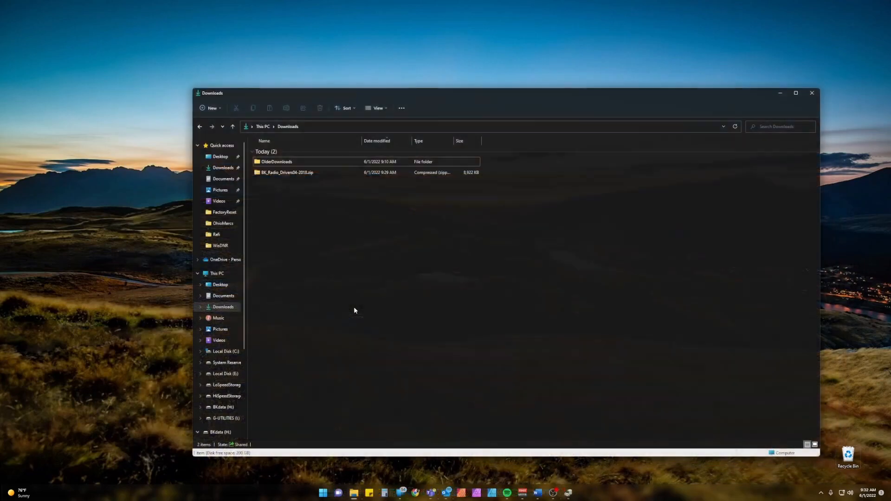
Step: Extract BK_Radio_Drivers04-2018.zip to the suggested folder inside Downloads and close both folder windows
{"action": "left_click_drag", "start_coordinate": [361, 91], "coordinate": [346, 58]}
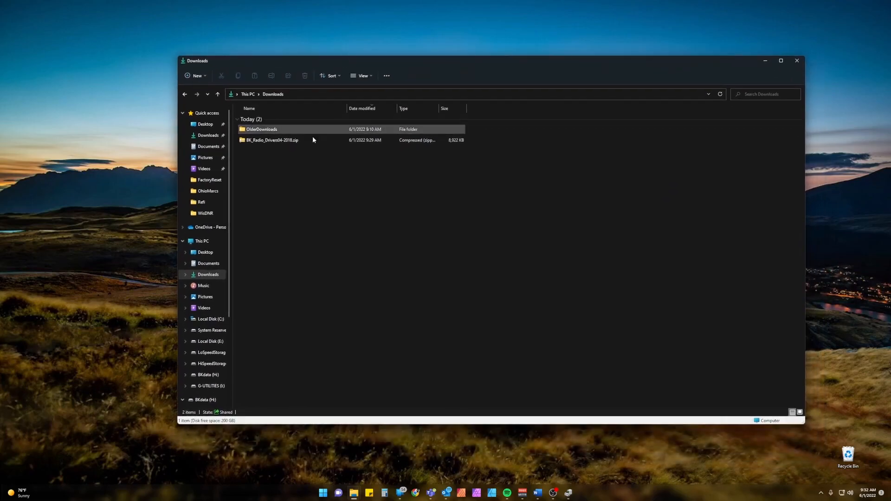
{"action": "left_click", "coordinate": [273, 141]}
{"action": "right_click", "coordinate": [265, 141]}
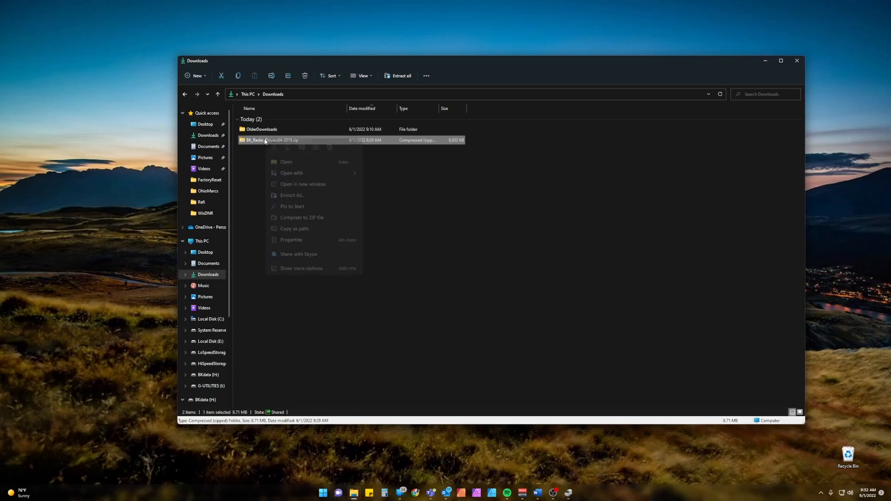
{"action": "left_click", "coordinate": [312, 198]}
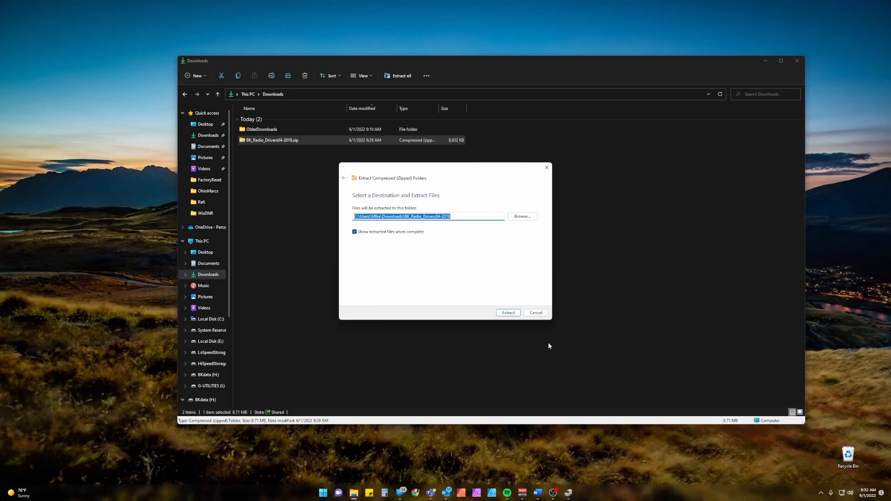
{"action": "left_click", "coordinate": [508, 313]}
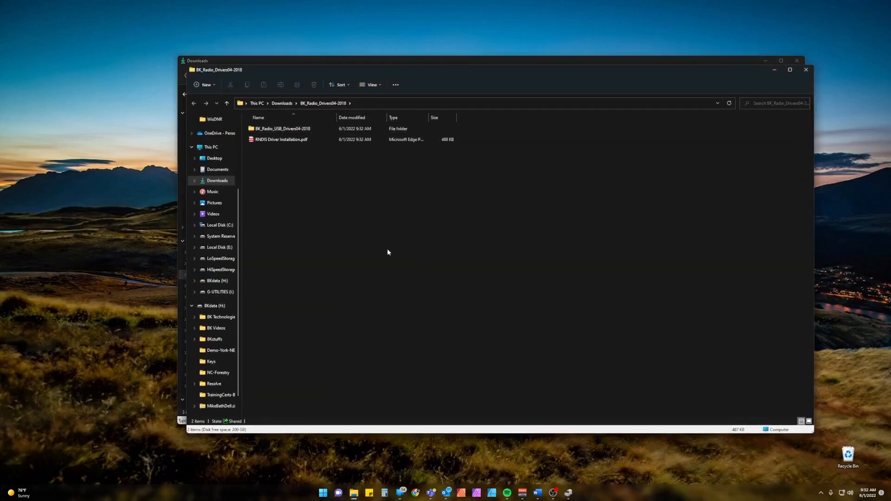
{"action": "left_click", "coordinate": [807, 70]}
{"action": "left_click", "coordinate": [798, 61]}
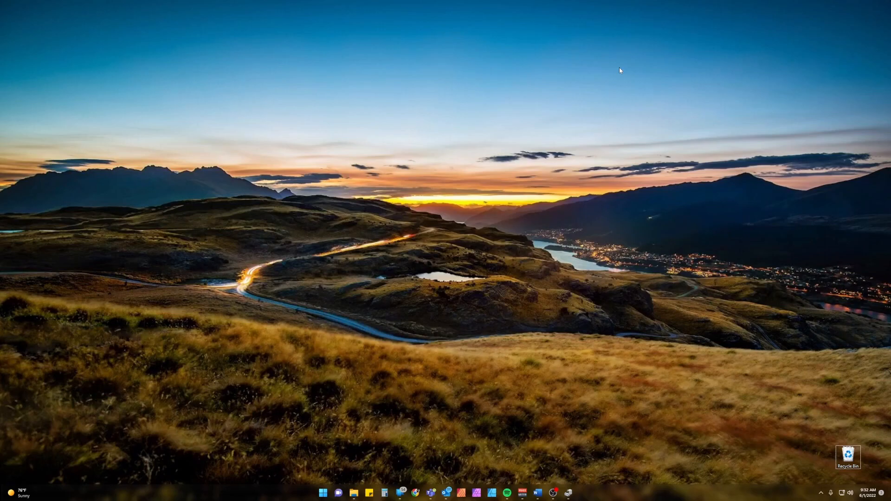
Step: Launch Device Manager by running devmgmt.msc and move its window toward the middle of the desktop
{"action": "key", "text": "super+r"}
{"action": "left_click_drag", "start_coordinate": [40, 415], "coordinate": [408, 183]}
{"action": "left_click", "coordinate": [449, 216]}
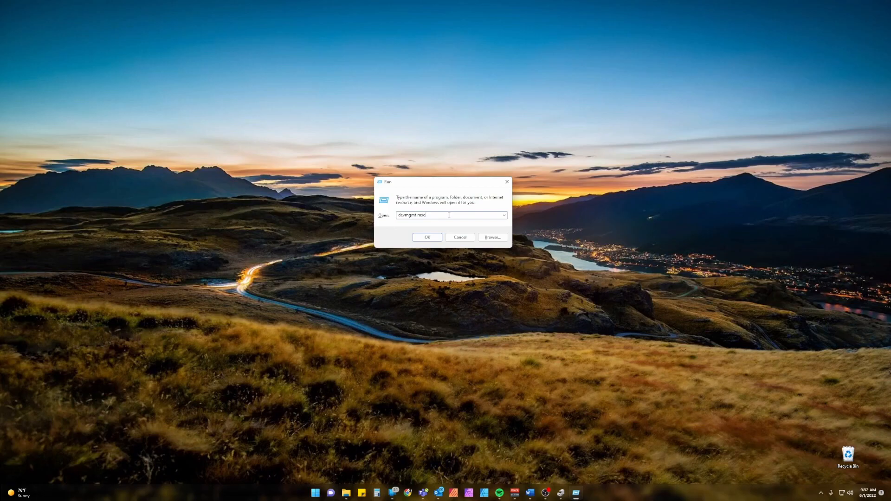
{"action": "left_click", "coordinate": [423, 238]}
{"action": "left_click_drag", "start_coordinate": [102, 21], "coordinate": [426, 94]}
{"action": "left_click", "coordinate": [325, 185]}
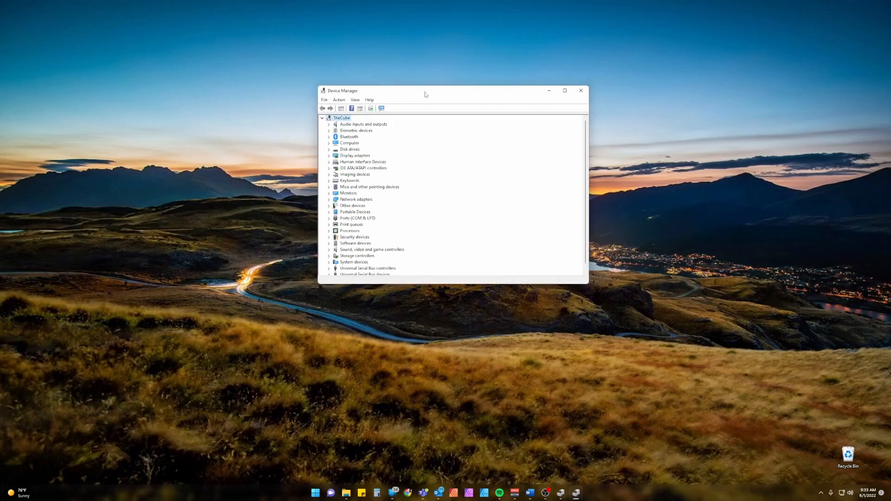
Step: Expand the Other devices and Ports (COM & LPT) categories in the device tree
{"action": "left_click", "coordinate": [329, 206]}
{"action": "scroll", "coordinate": [328, 211], "scroll_direction": "down", "scroll_amount": 1}
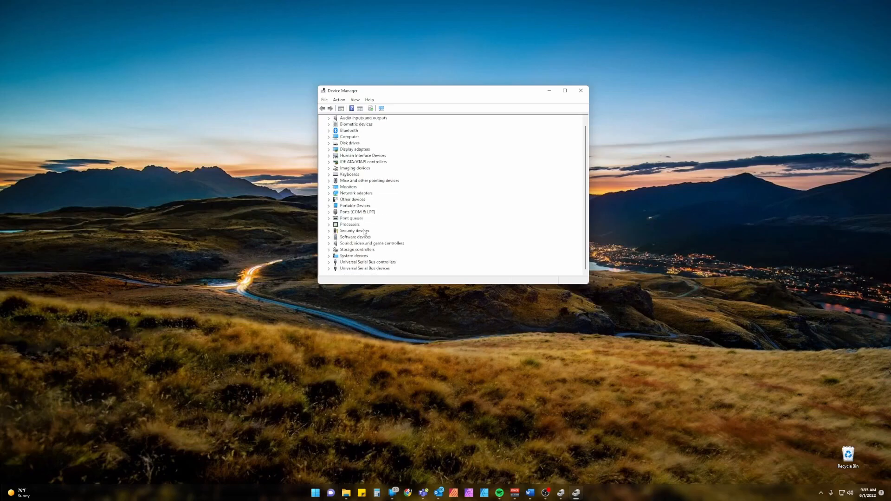
{"action": "left_click", "coordinate": [329, 213]}
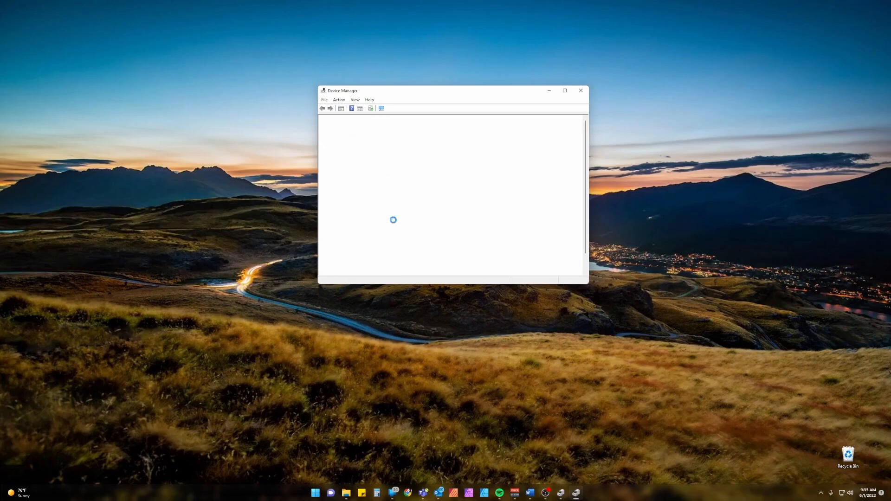
{"action": "scroll", "coordinate": [394, 223], "scroll_direction": "down", "scroll_amount": 2}
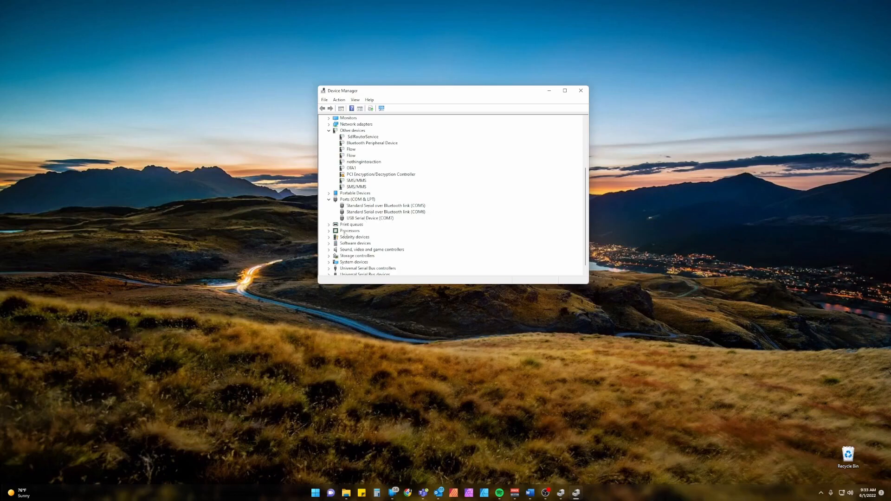
Step: Start a driver update for USB Serial Device (COM7) from its properties, choosing to browse the computer for drivers
{"action": "left_click", "coordinate": [363, 219]}
{"action": "right_click", "coordinate": [363, 220]}
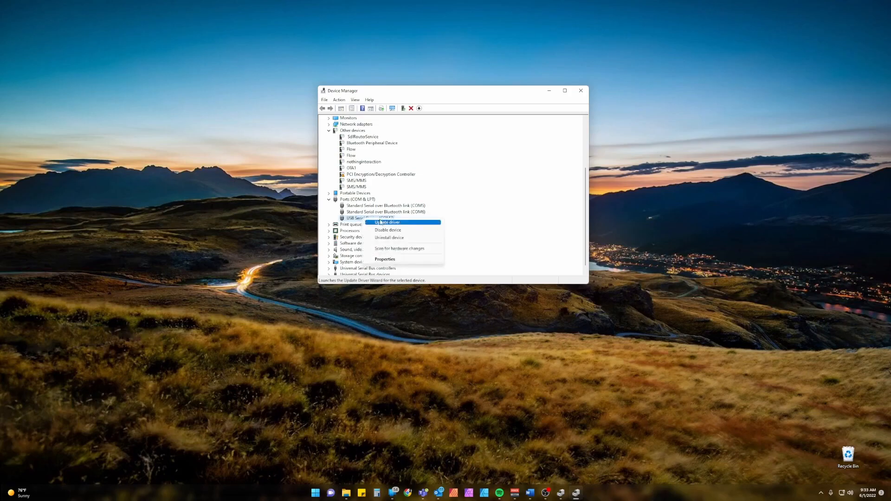
{"action": "left_click", "coordinate": [385, 259]}
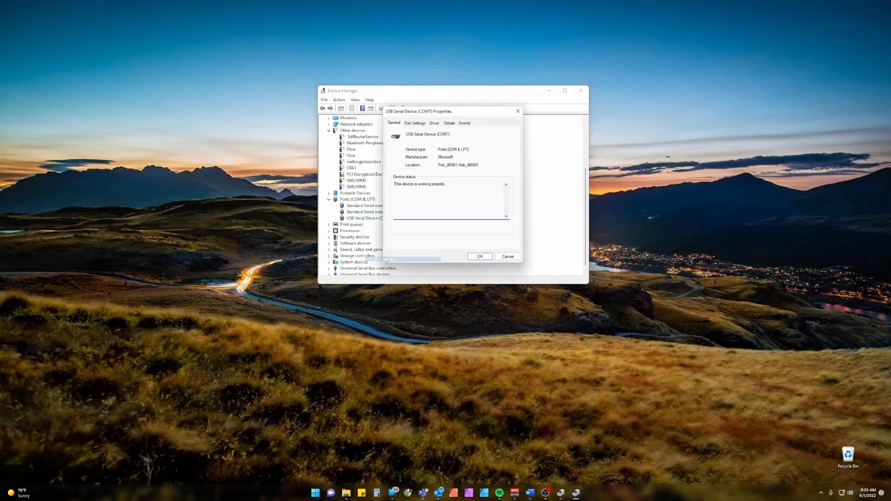
{"action": "left_click", "coordinate": [436, 126]}
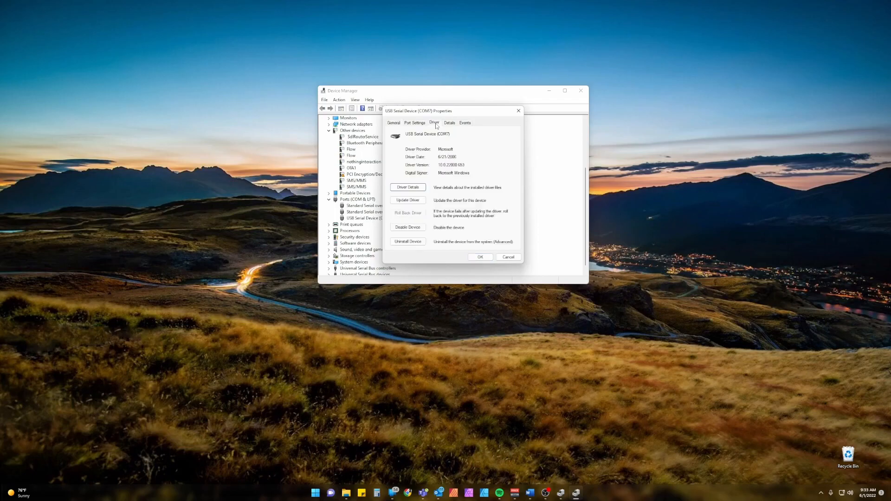
{"action": "left_click", "coordinate": [415, 201]}
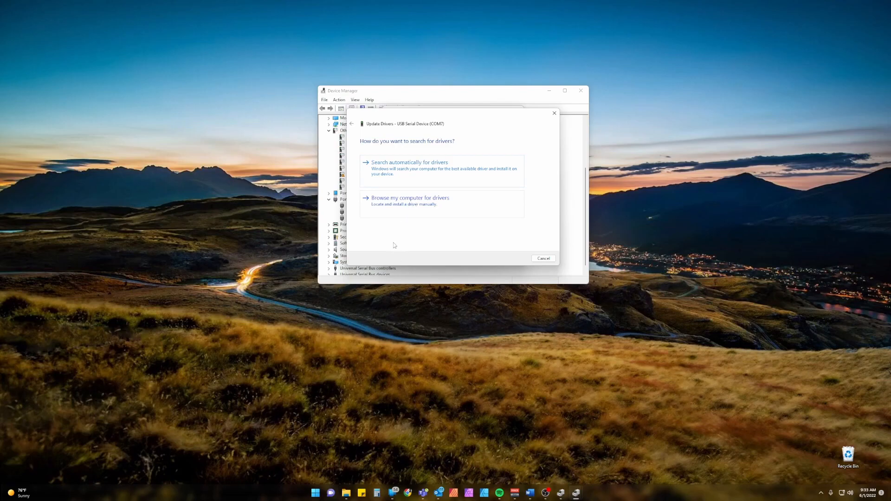
{"action": "left_click", "coordinate": [423, 207]}
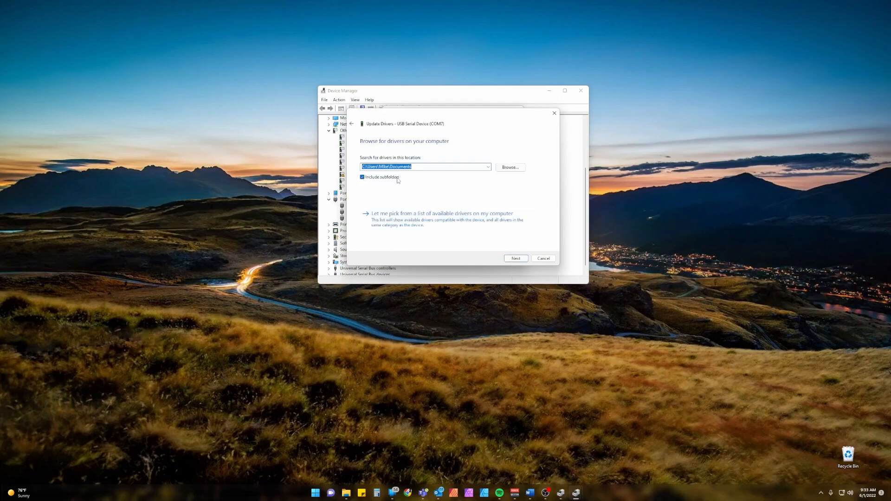
Step: Install the device's driver from the BK_Radio_Drivers04-2018 folder in Downloads and close the update wizard
{"action": "left_click", "coordinate": [516, 169]}
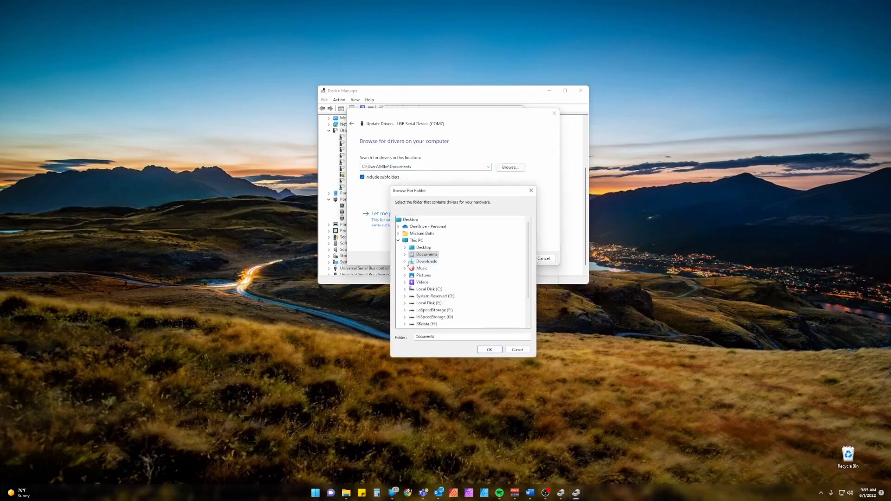
{"action": "double_click", "coordinate": [411, 262]}
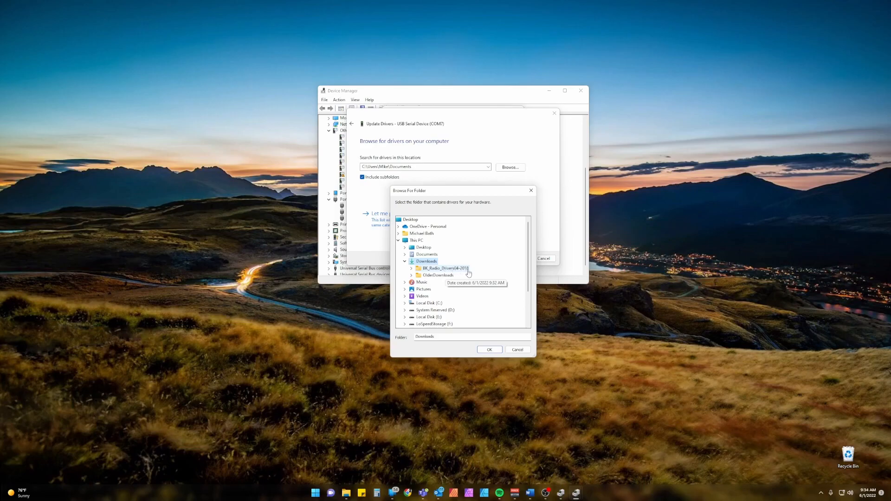
{"action": "double_click", "coordinate": [452, 269]}
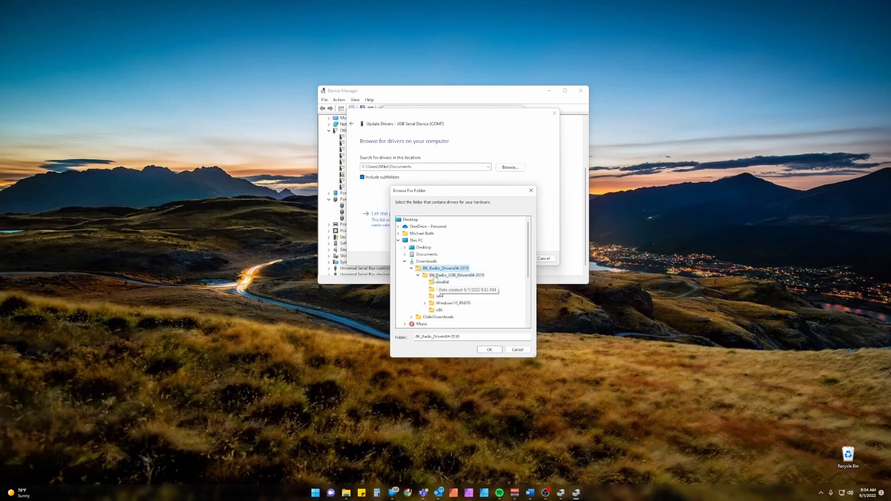
{"action": "left_click", "coordinate": [489, 351]}
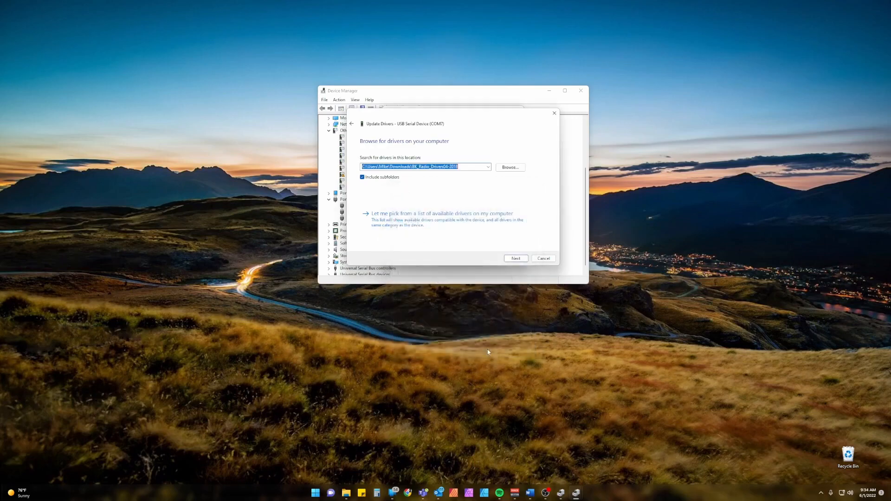
{"action": "left_click", "coordinate": [516, 259]}
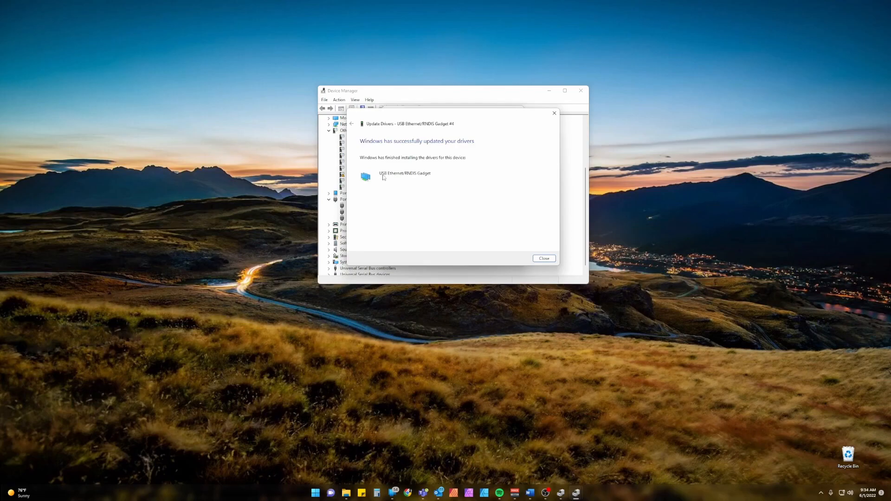
{"action": "left_click", "coordinate": [544, 259]}
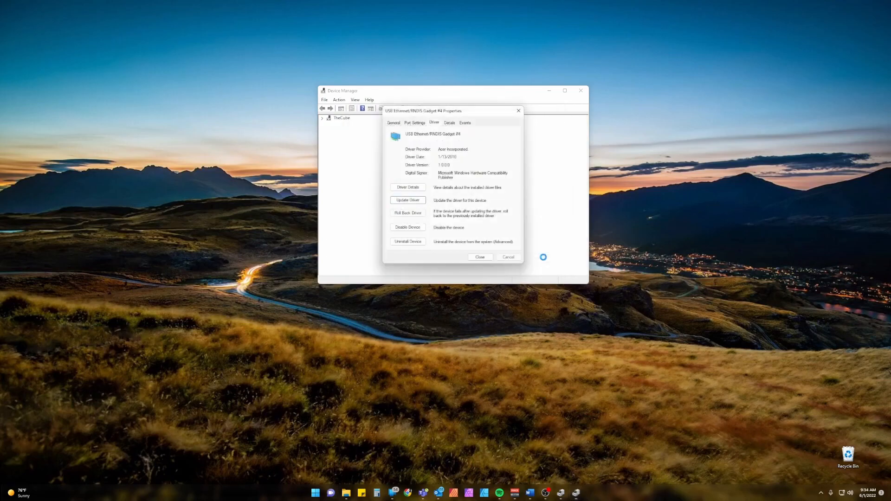
Step: Close the open device properties, then reopen those of USB Ethernet/RNDIS Gadget #4 under Network adapters and examine its driver provider, date, version and signer
{"action": "left_click", "coordinate": [480, 256]}
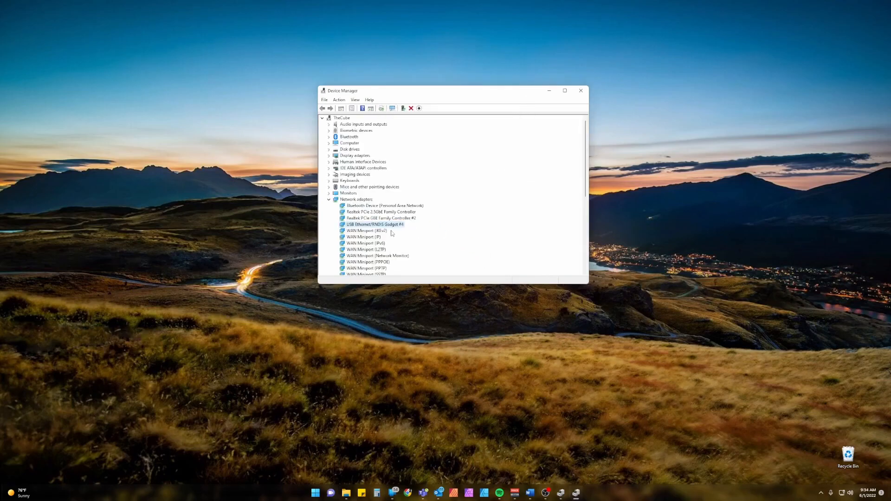
{"action": "scroll", "coordinate": [386, 226], "scroll_direction": "down", "scroll_amount": 1}
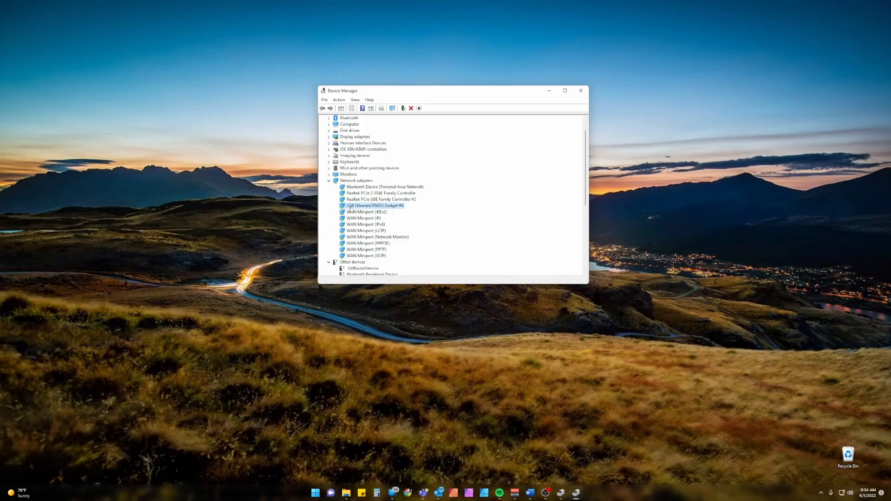
{"action": "right_click", "coordinate": [398, 208]}
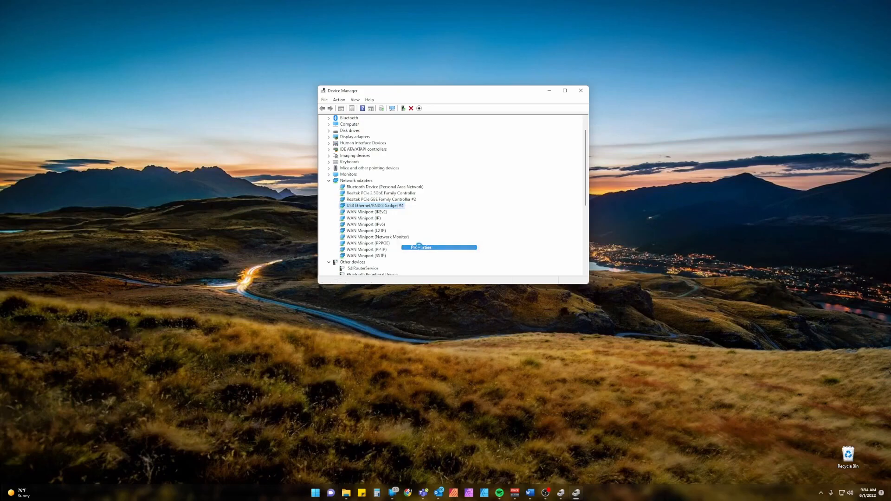
{"action": "left_click", "coordinate": [418, 247]}
{"action": "left_click", "coordinate": [429, 123]}
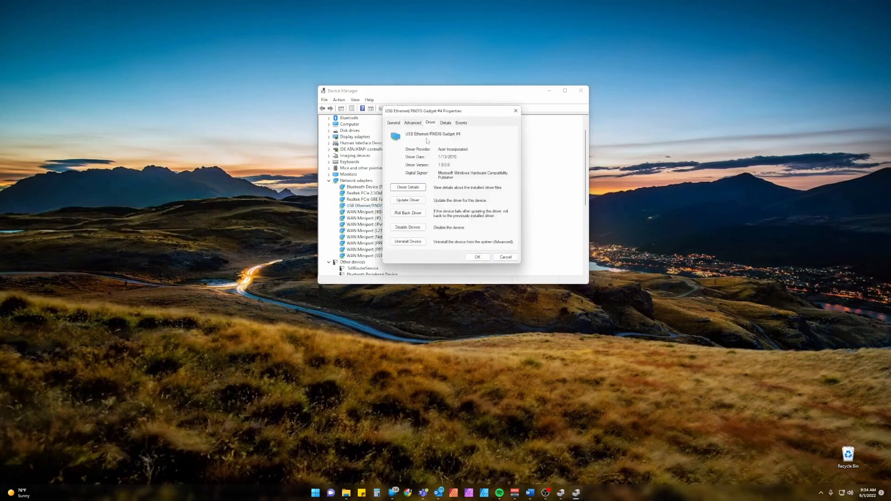
{"action": "left_click_drag", "start_coordinate": [444, 111], "coordinate": [437, 103]}
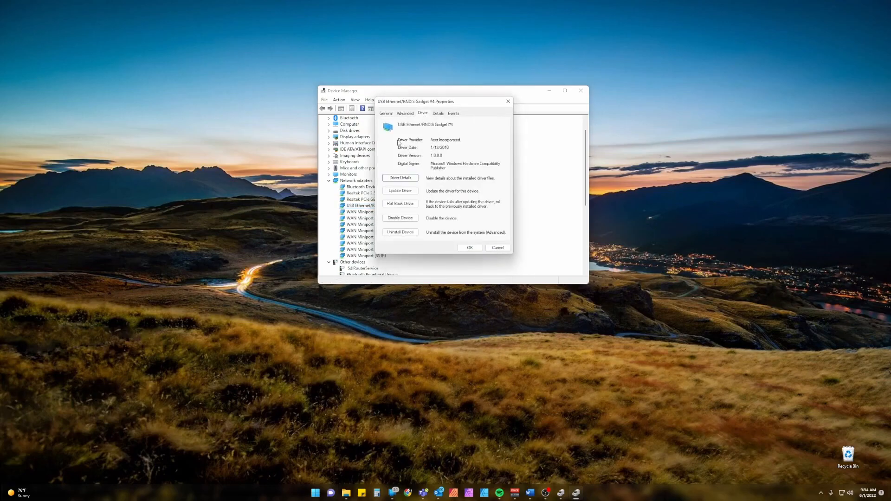
{"action": "left_click_drag", "start_coordinate": [431, 163], "coordinate": [456, 169]}
{"action": "left_click", "coordinate": [457, 169]}
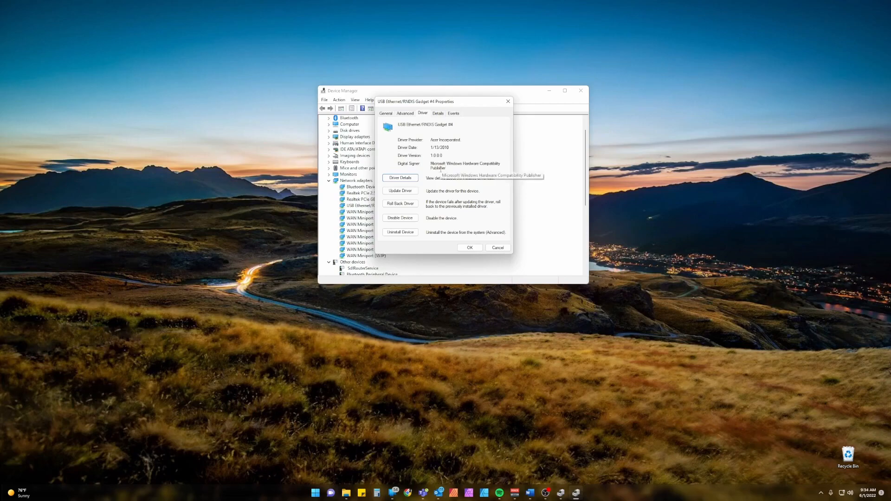
Step: Search the installed apps for res and launch RES 5.8.20
{"action": "key", "text": "super"}
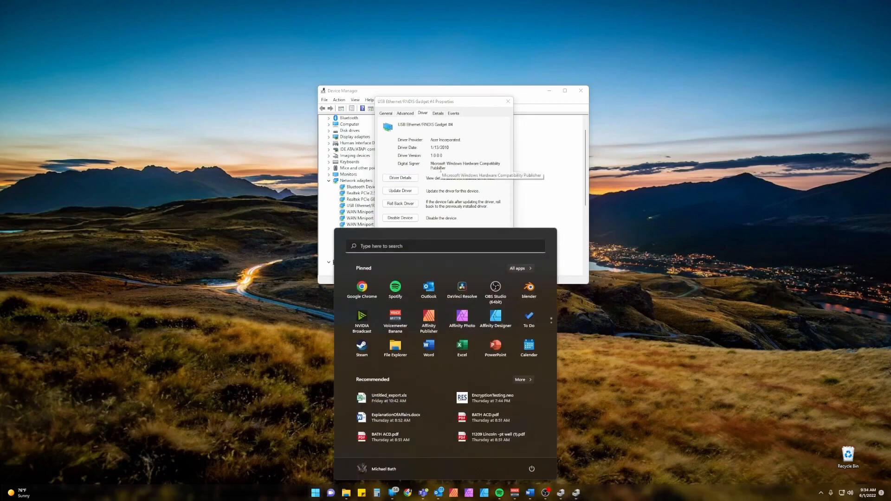
{"action": "type", "text": "res"}
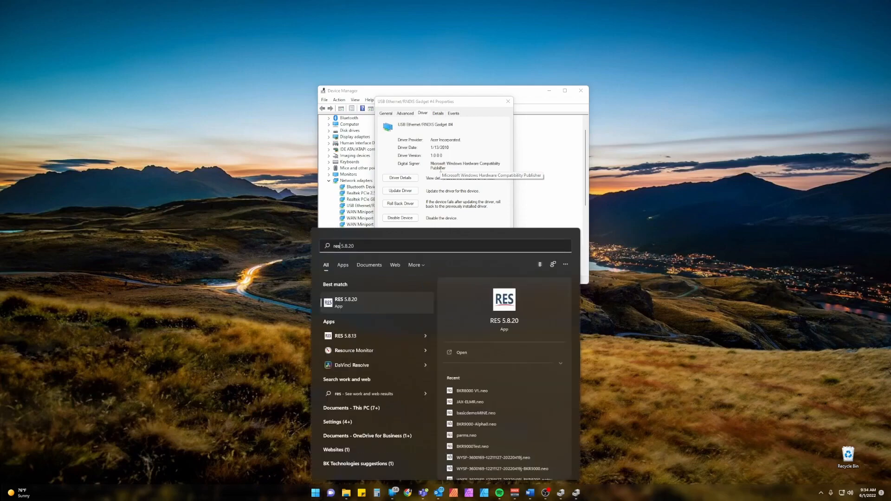
{"action": "key", "text": "Return"}
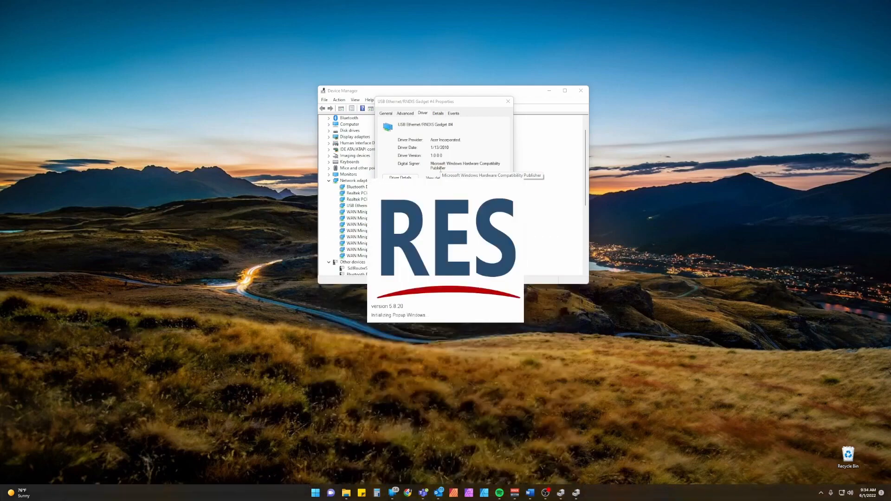